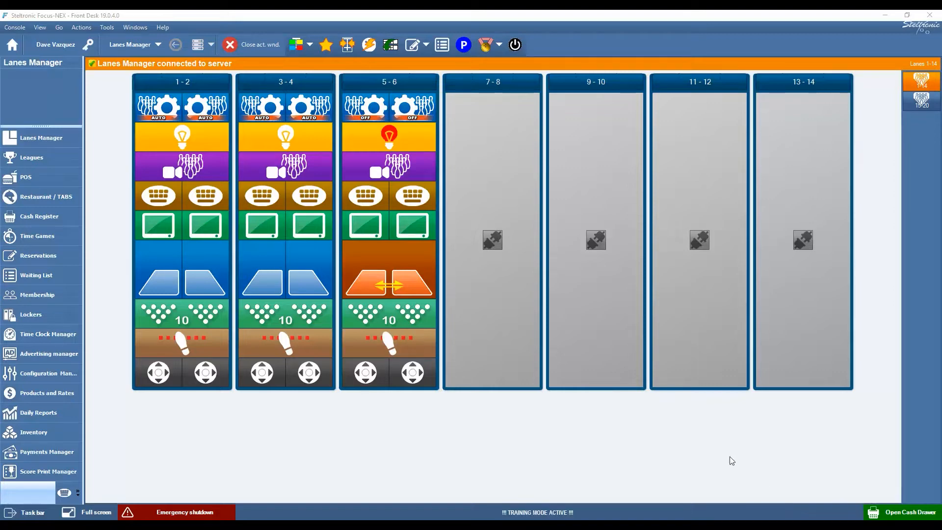
- Open Membership and examine the quick member editing grid and the blank new-member form, discarding both
click(43, 296)
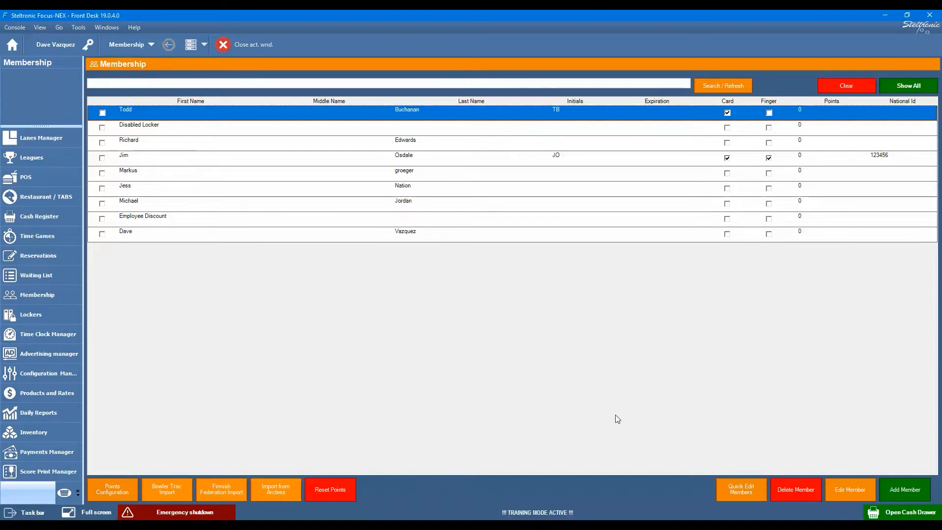
click(731, 493)
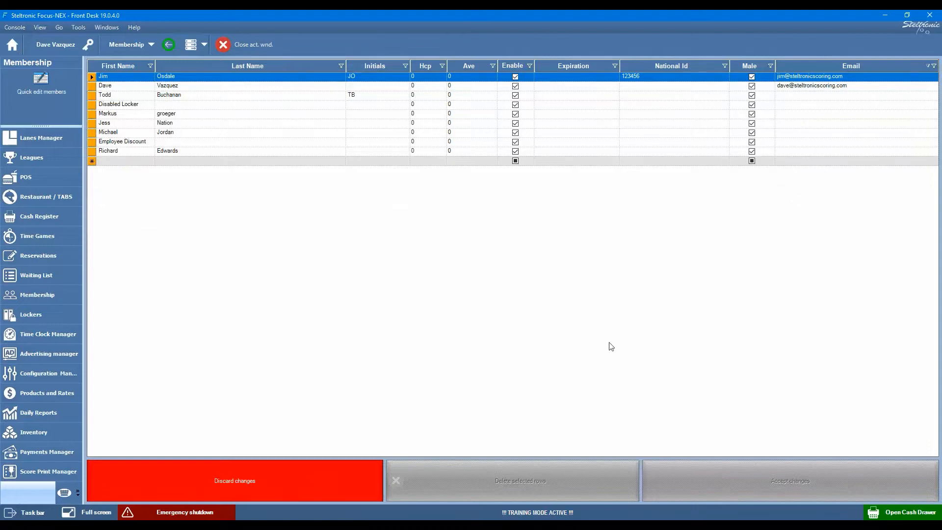
click(246, 469)
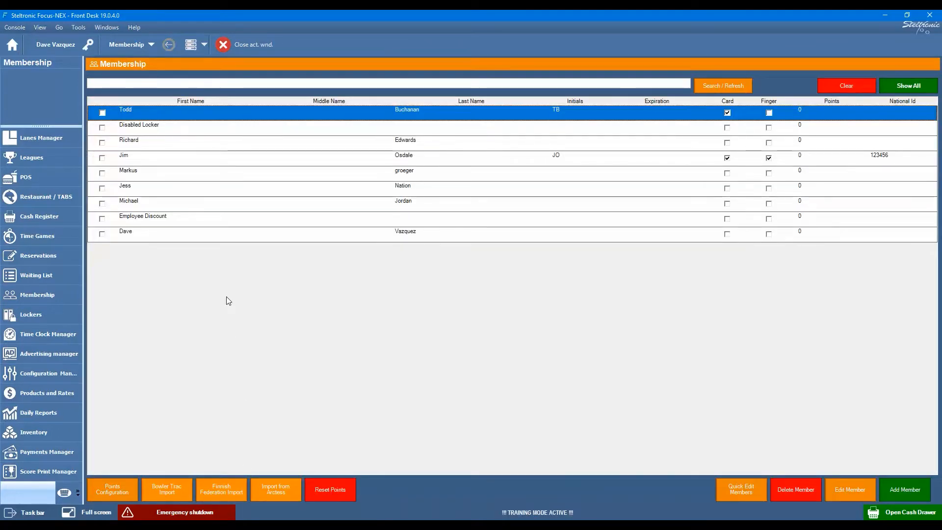
click(899, 491)
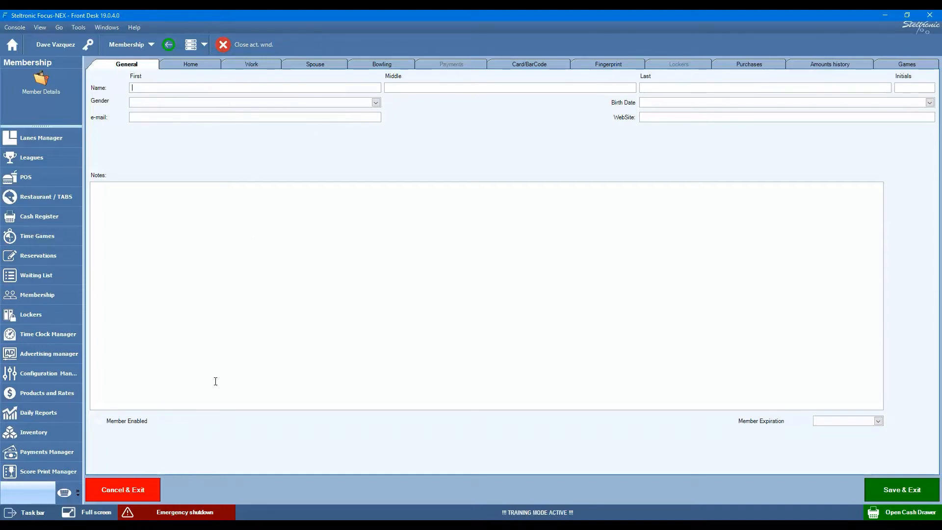
click(143, 484)
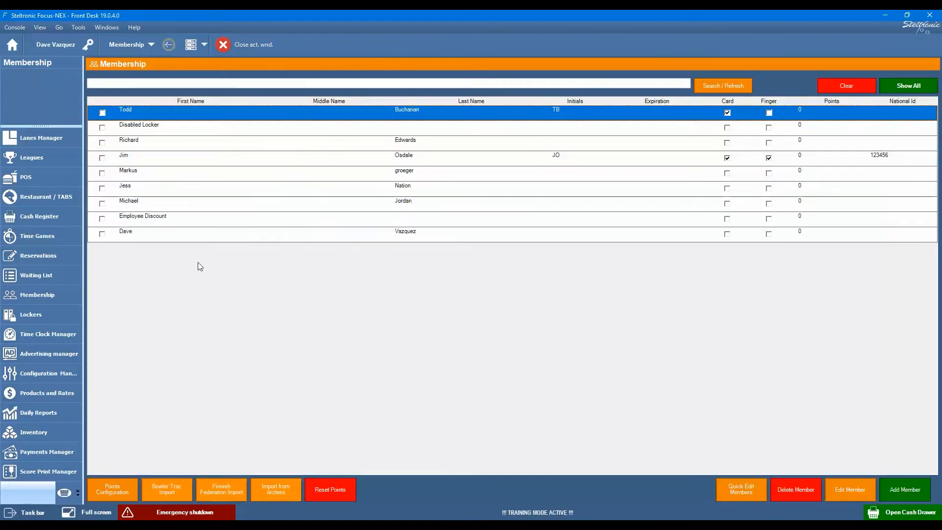
- Open the last listed member's record for editing and examine the home, work, spouse, bowling, card/barcode and fingerprint details
click(190, 236)
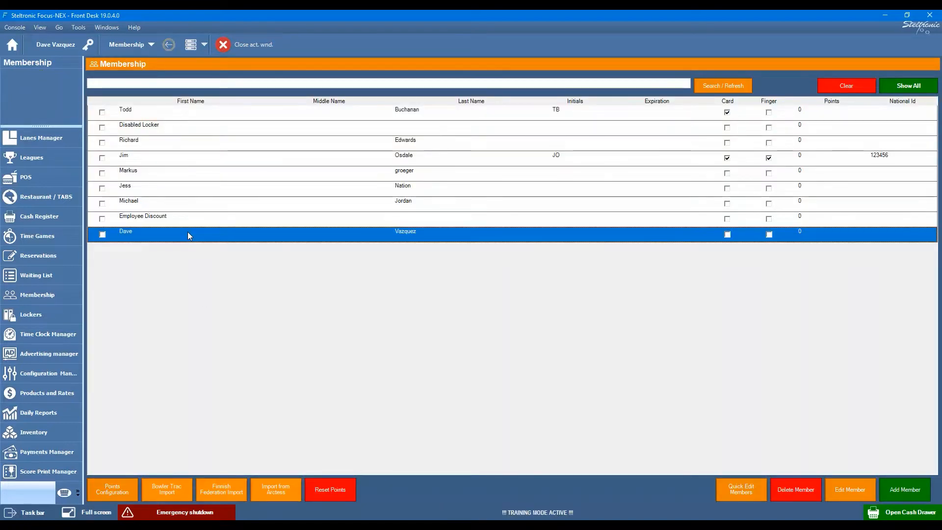
click(858, 485)
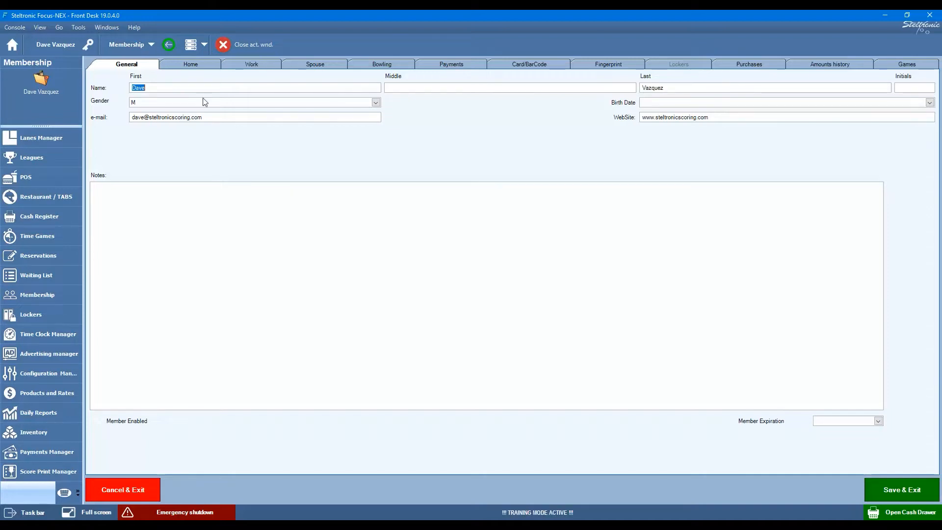
click(205, 67)
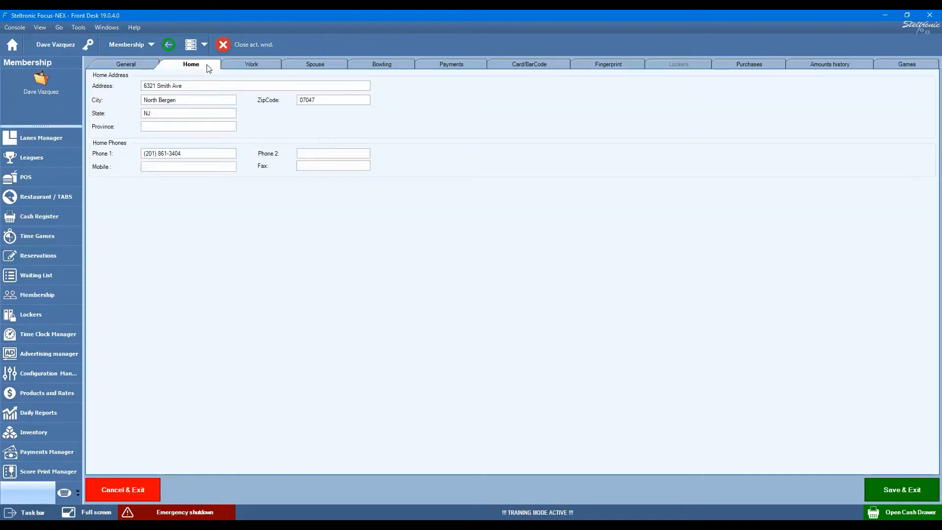
click(234, 71)
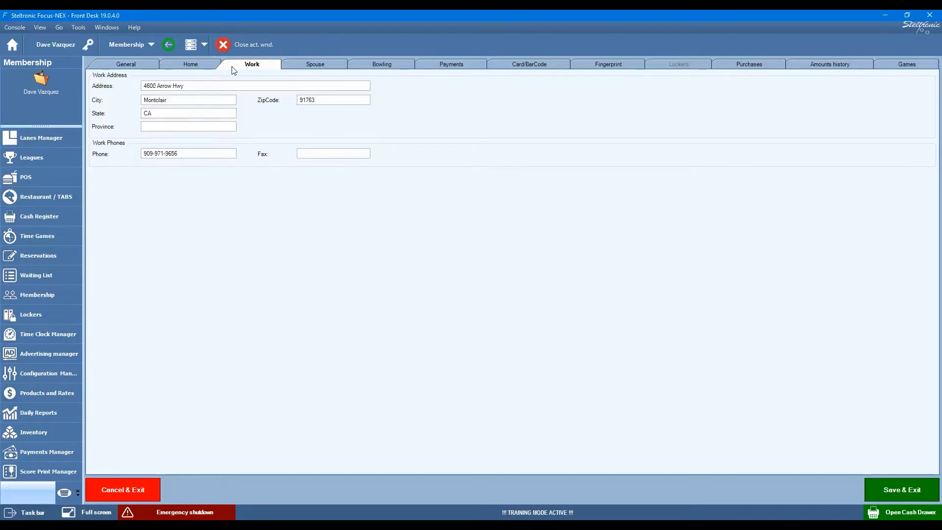
click(303, 68)
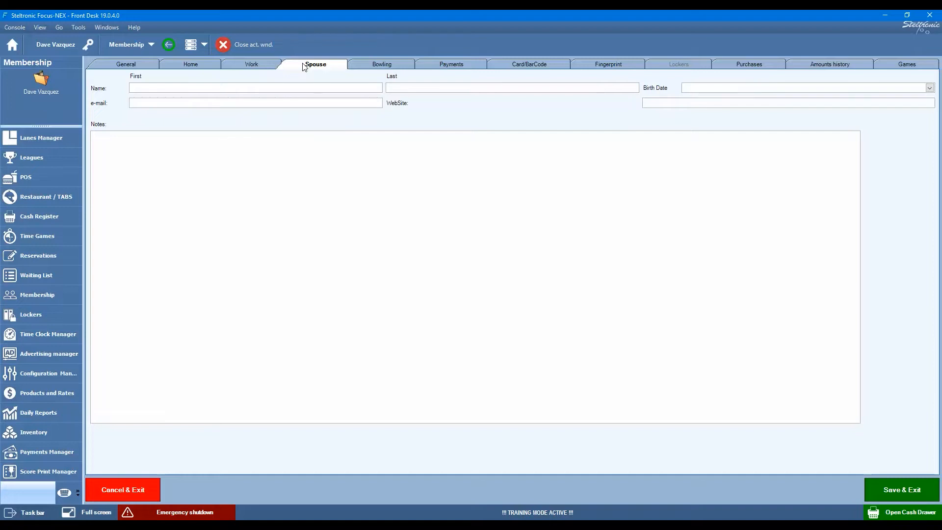
click(363, 65)
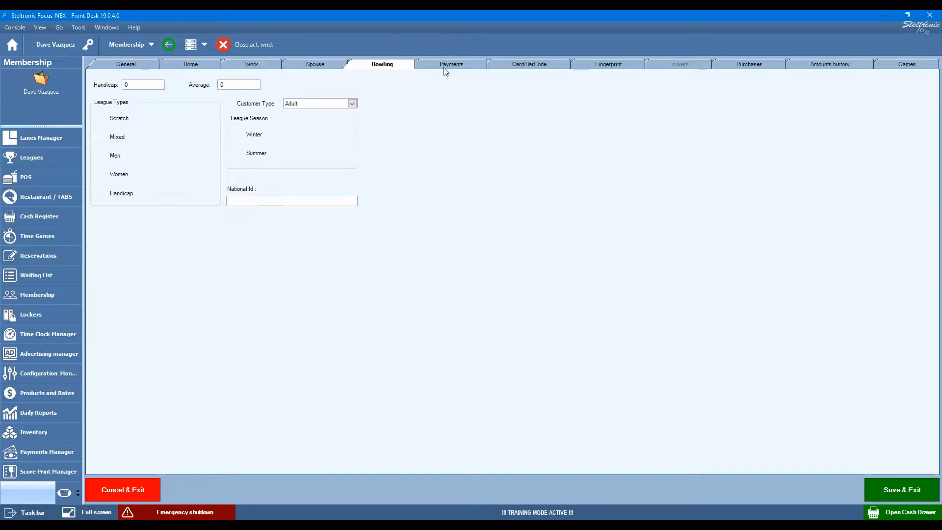
click(516, 68)
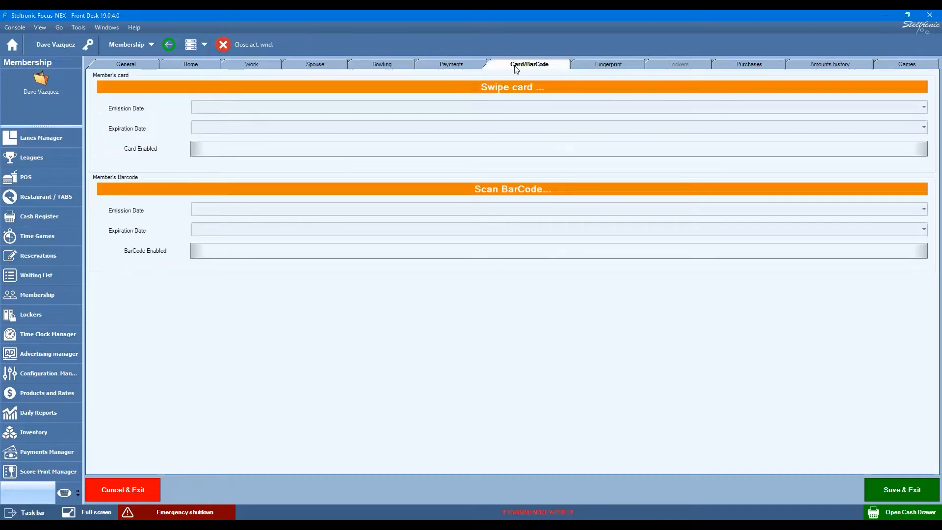
click(585, 70)
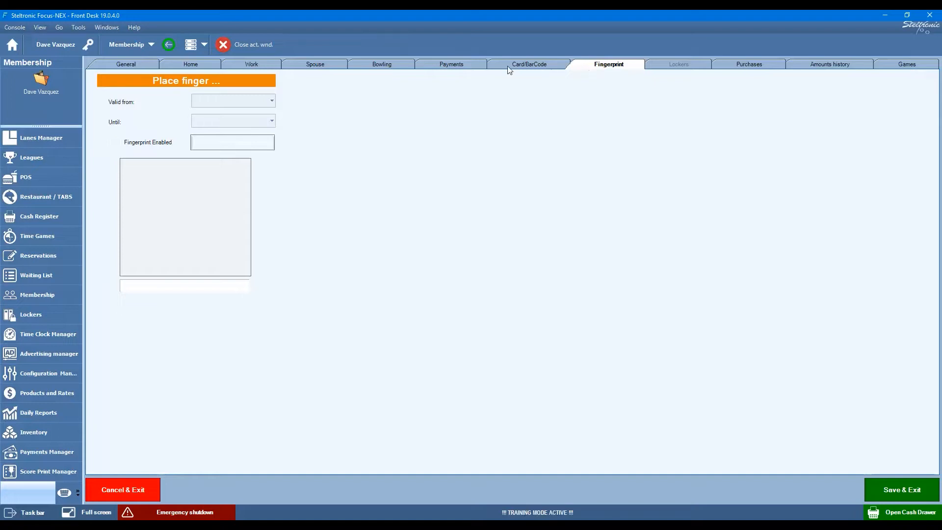
- In the member's payment settings, set the restaurant discount to 10% and enable it
click(451, 68)
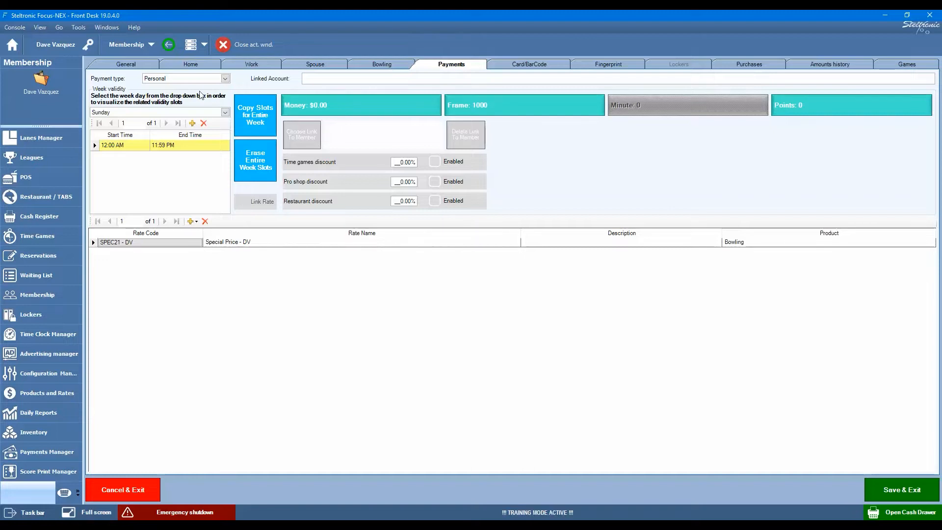
click(225, 79)
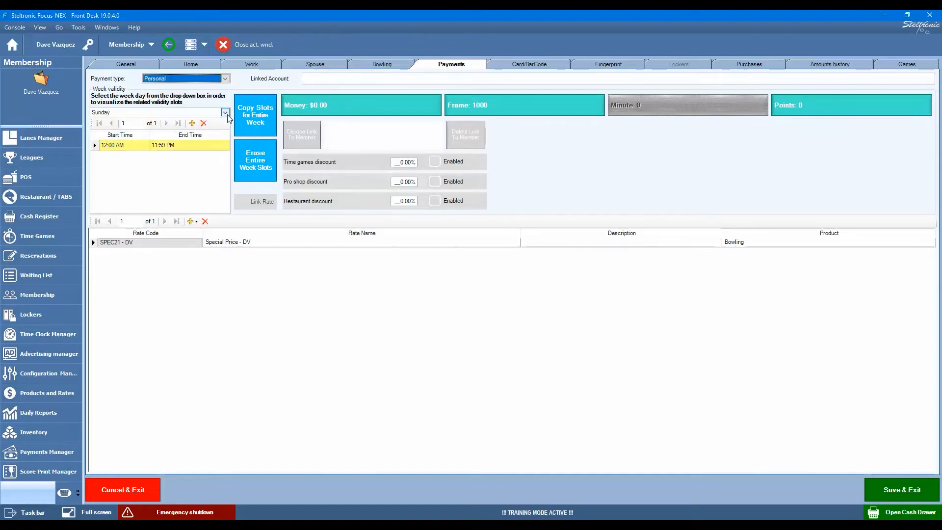
click(225, 113)
click(226, 113)
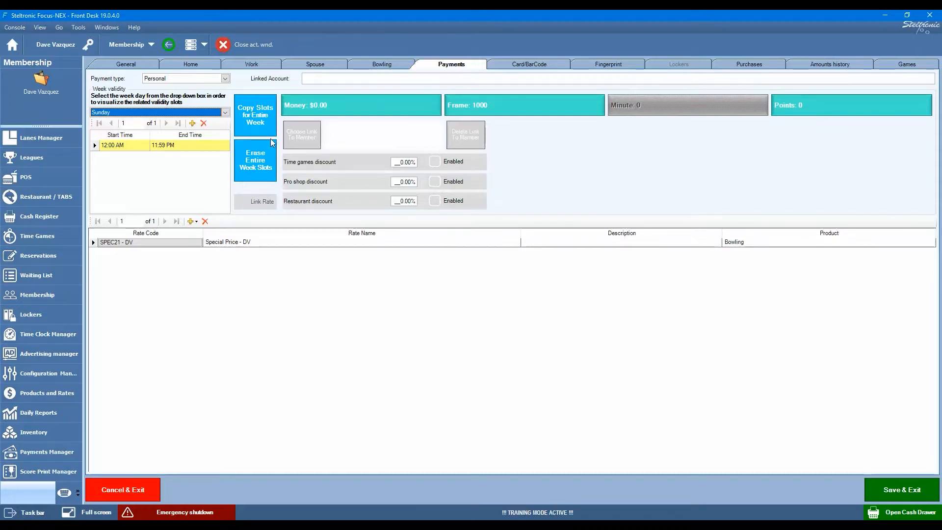
click(402, 201)
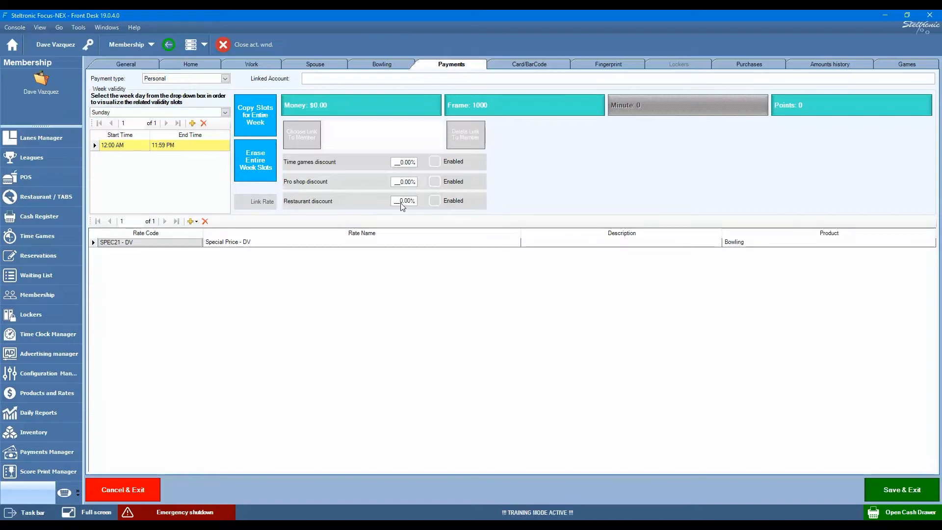
text(10)
click(435, 201)
- Register a swiped membership card for the member and save the record after reviewing the fingerprint, purchases, amounts history and games
click(548, 66)
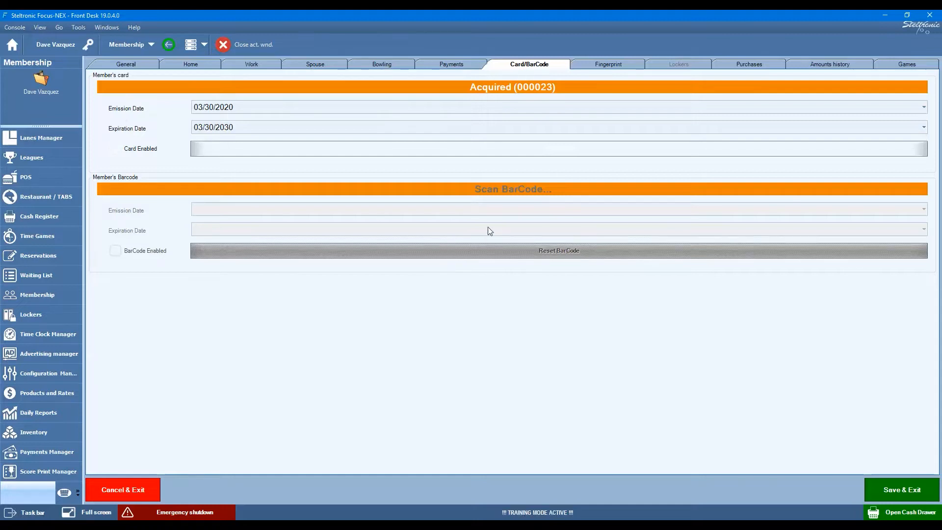
click(617, 68)
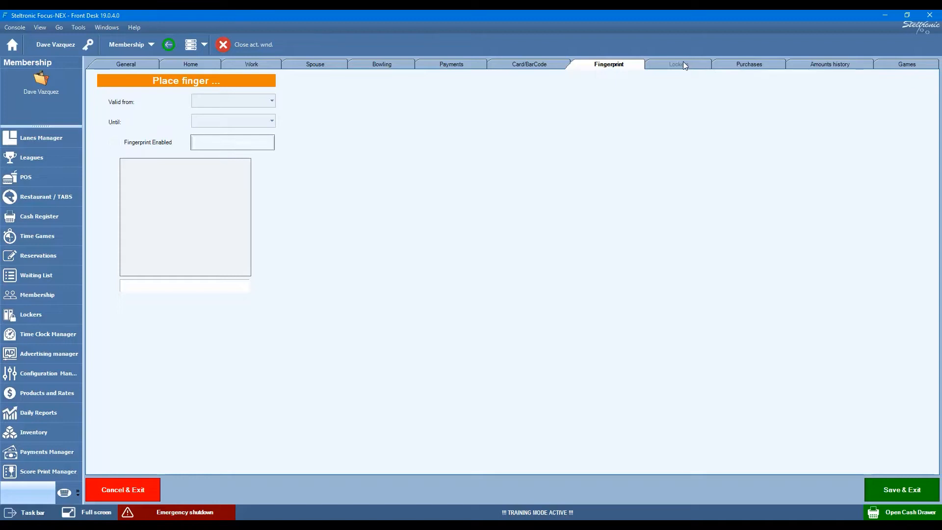
click(747, 68)
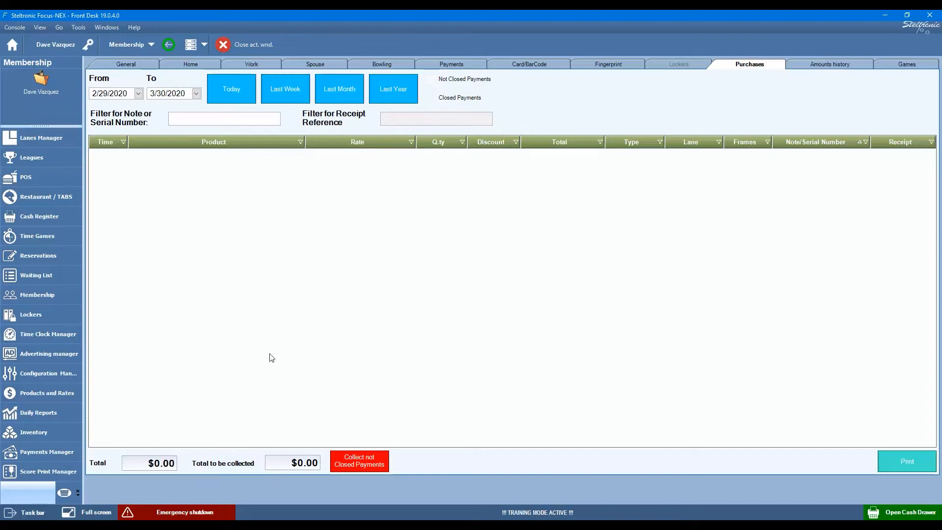
click(815, 68)
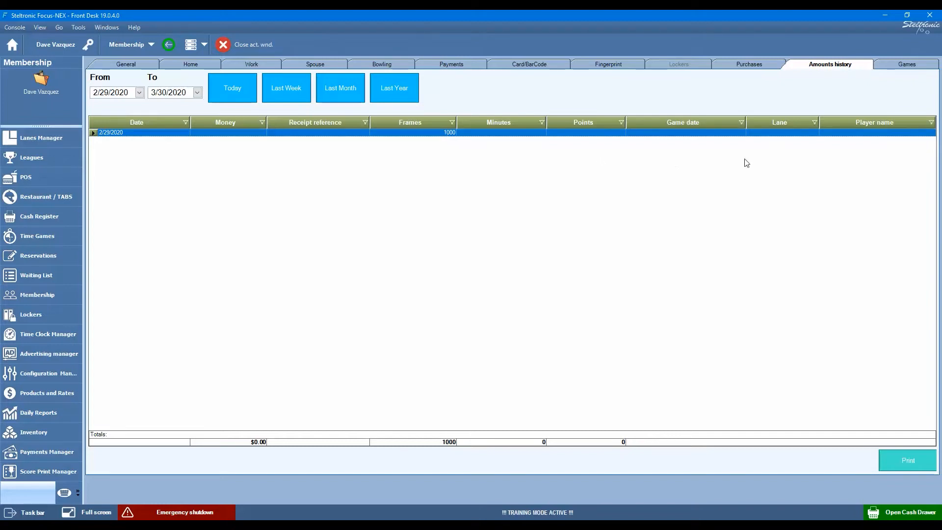
click(897, 68)
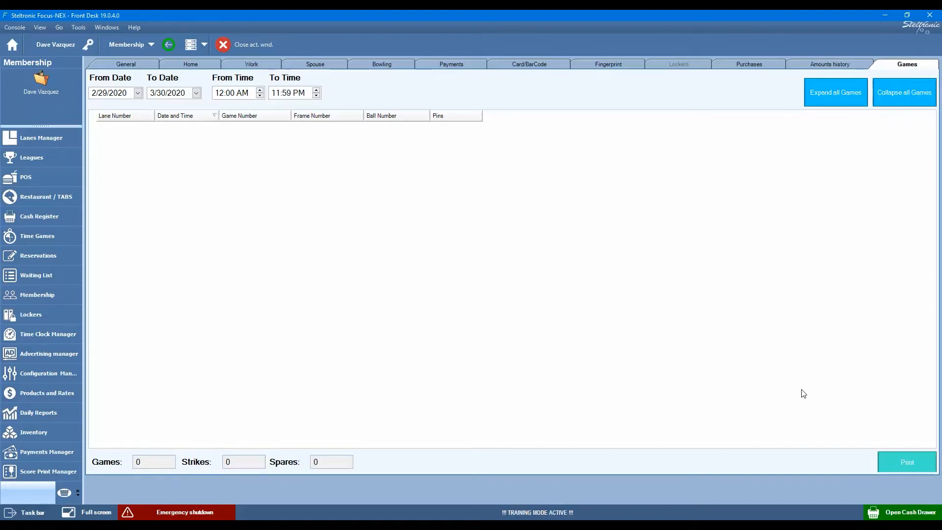
click(473, 64)
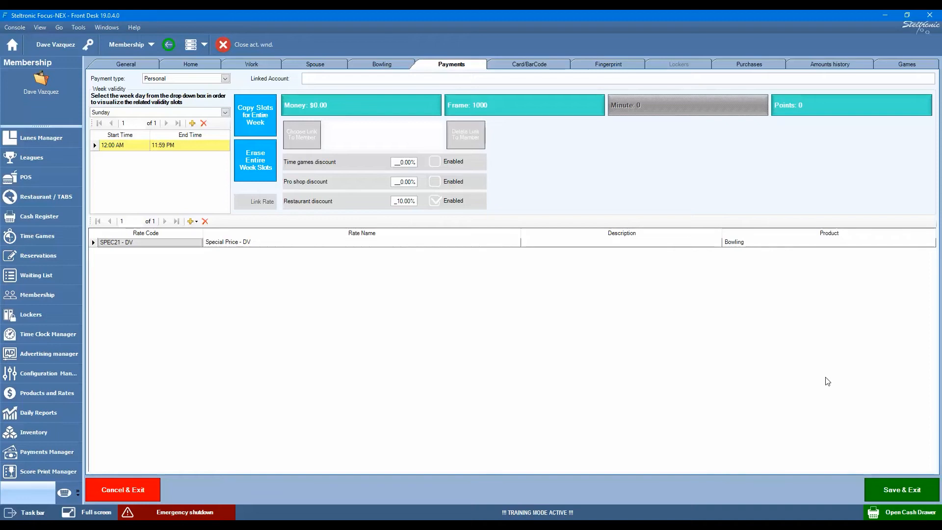
click(882, 494)
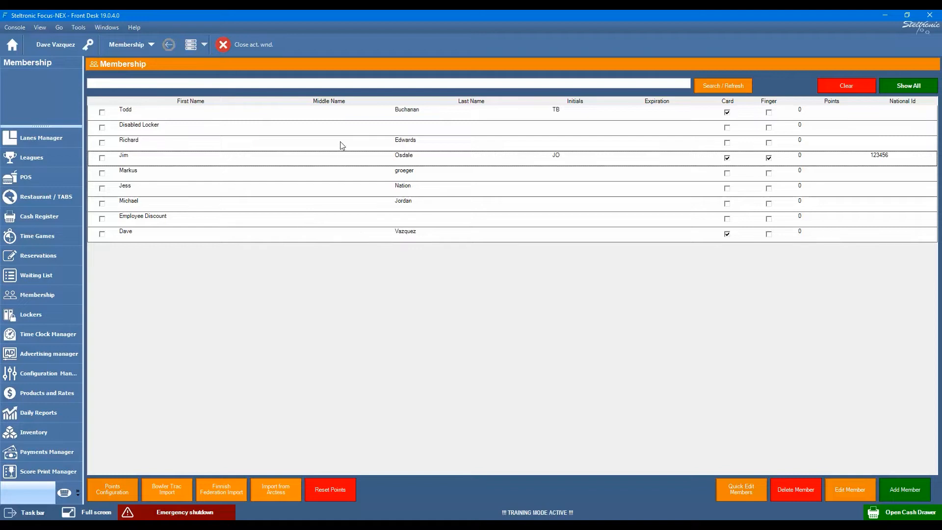
- Open the record of the member with both a card and a fingerprint, examine the locker assignment, and exit with saving
click(179, 157)
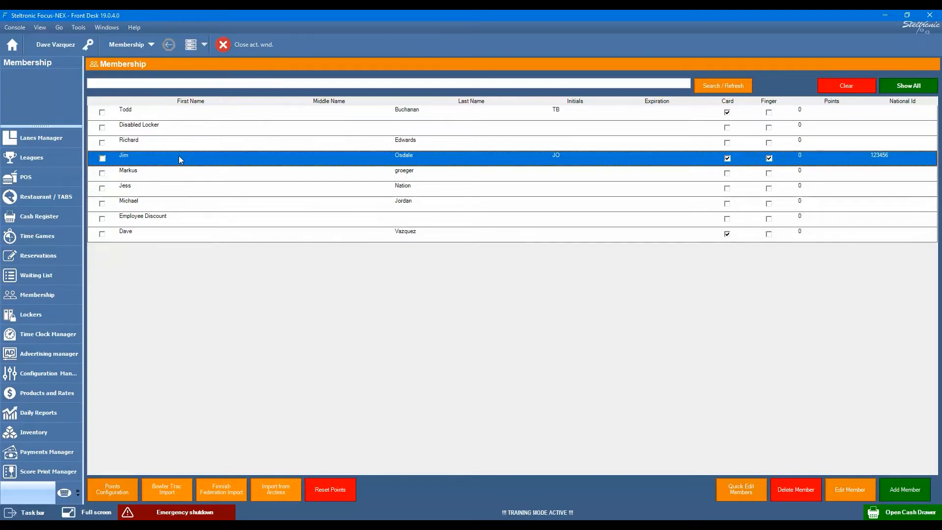
click(842, 490)
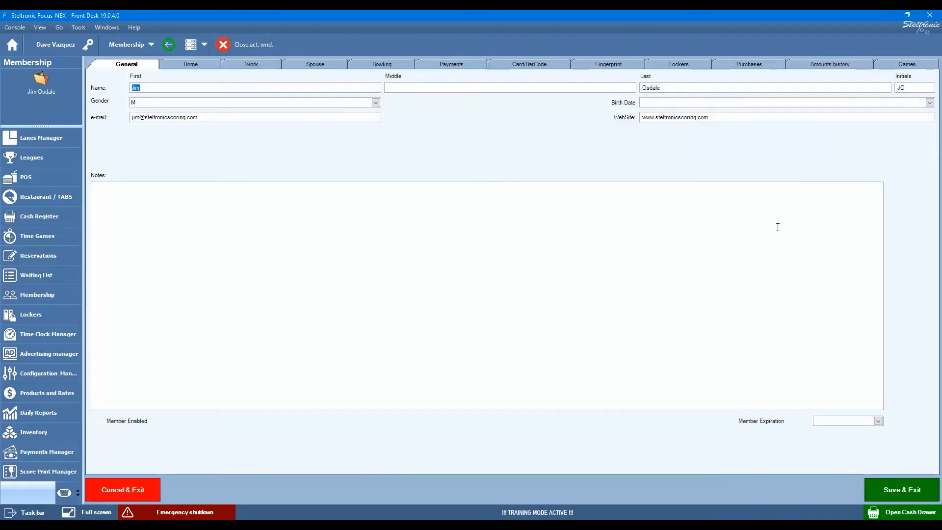
click(691, 65)
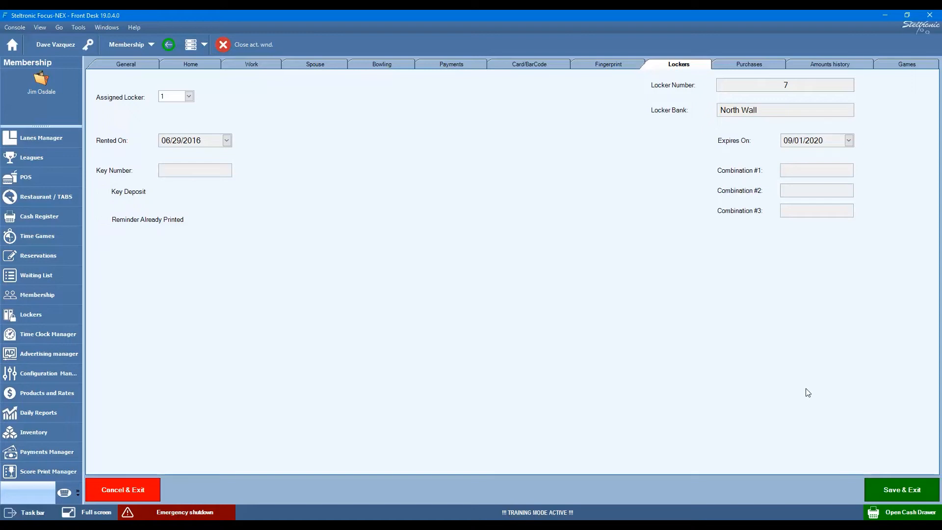
click(874, 492)
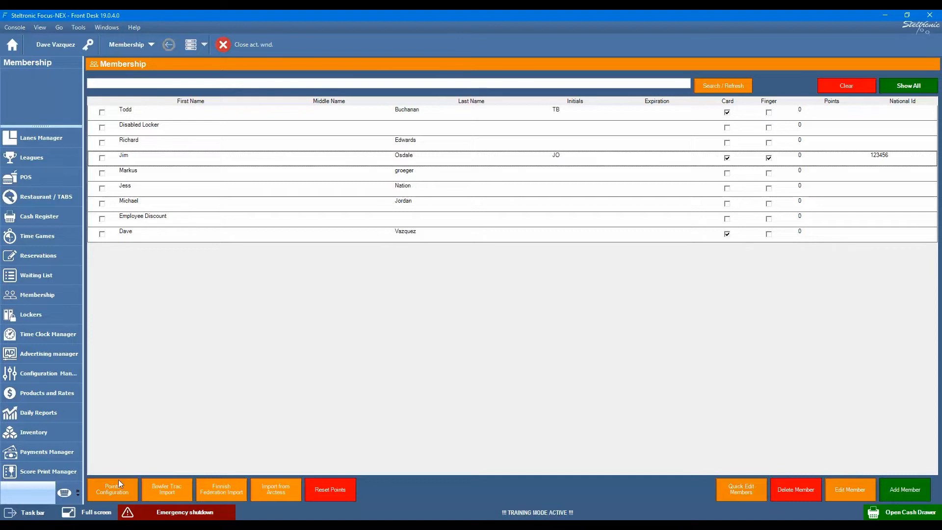
- Configure member points to award 1 point per $1.00 and convert 100 points into an amount of $1, and save
click(114, 490)
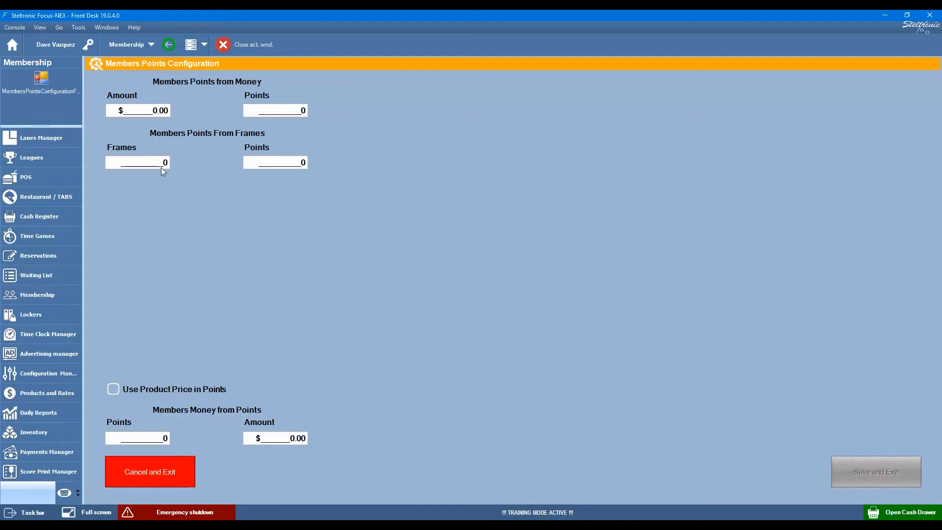
click(155, 110)
text(1)
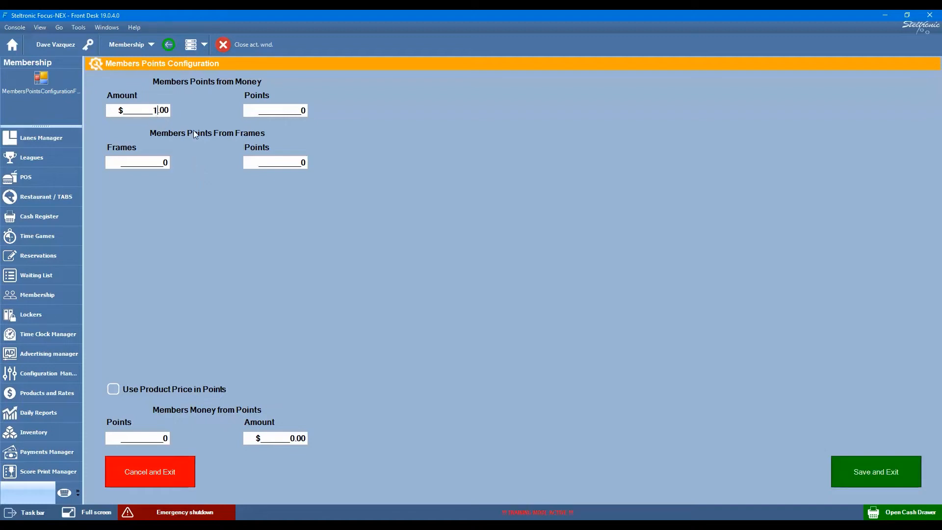
click(301, 111)
text(1)
click(163, 441)
text(100)
text(1)
click(862, 472)
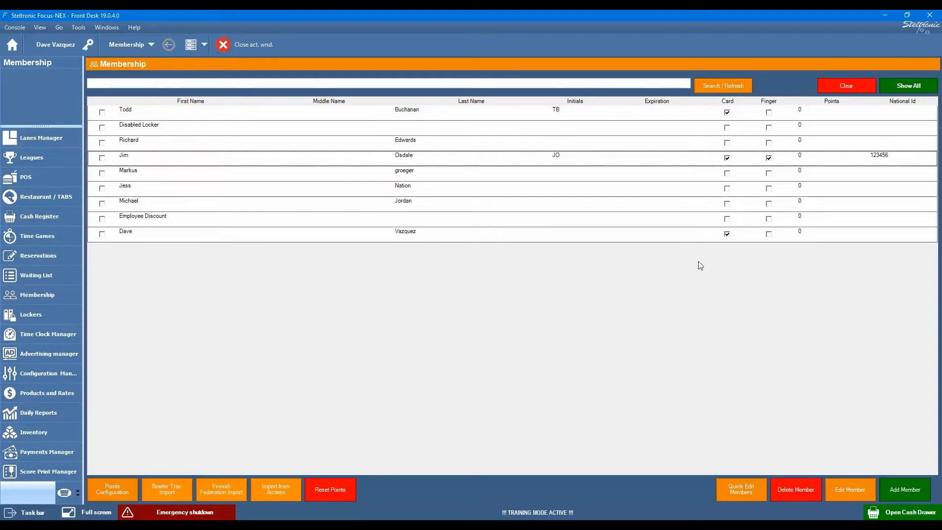
- Search the member list by a partial last name, and clear the search to list all members again
click(671, 84)
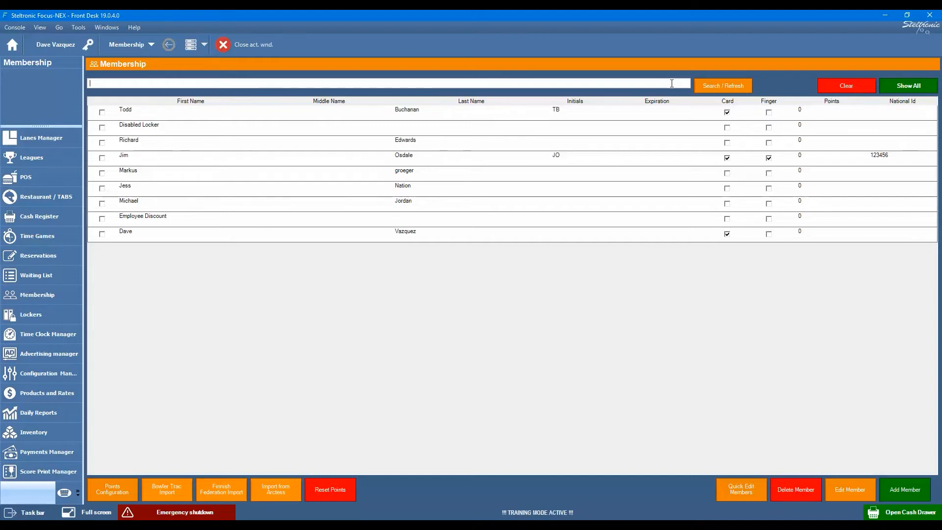
text(jor)
click(728, 86)
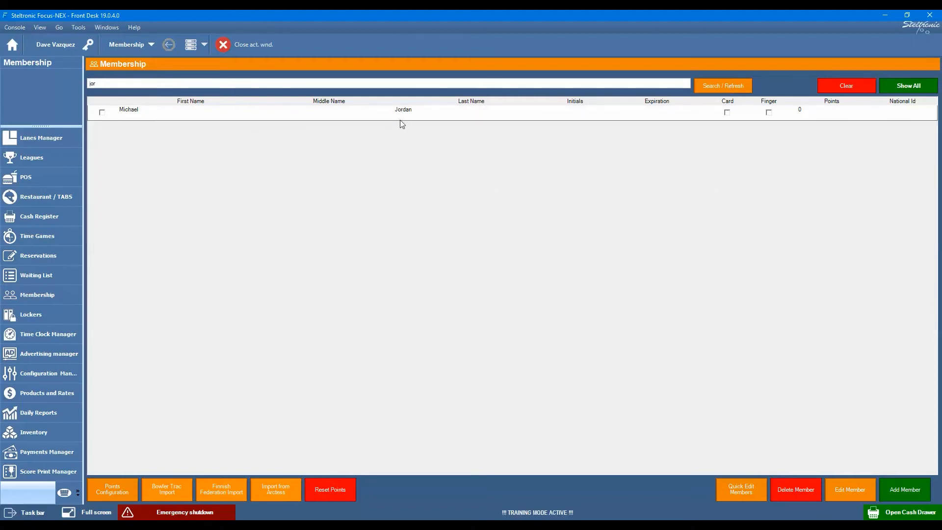
key(BackSpace)
key(BackSpace)
click(723, 86)
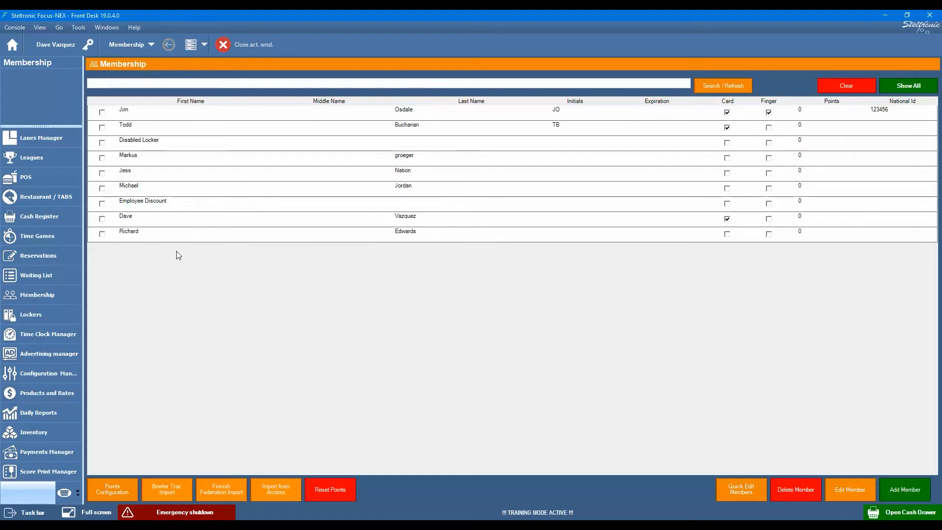
- Add the member as a player on lane 1, examine the special price on the lane's payment page, and close the lane window
click(59, 142)
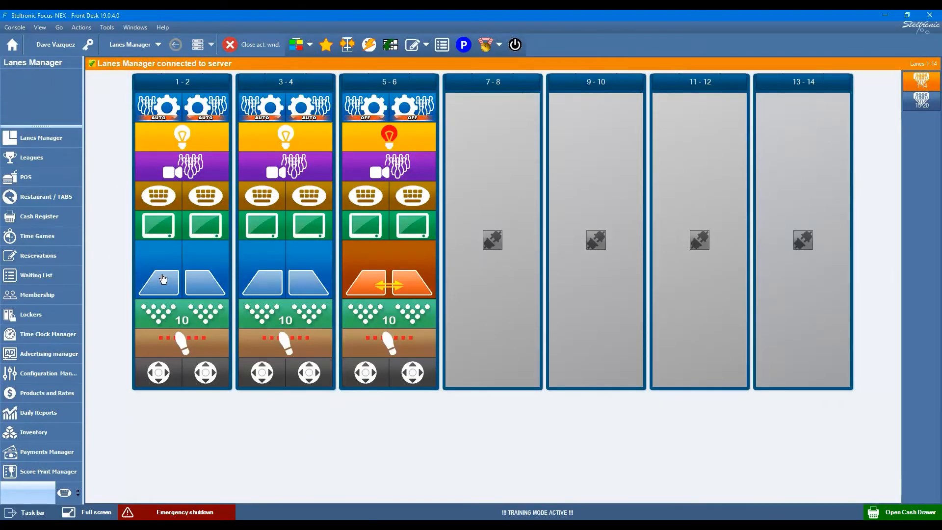
click(162, 278)
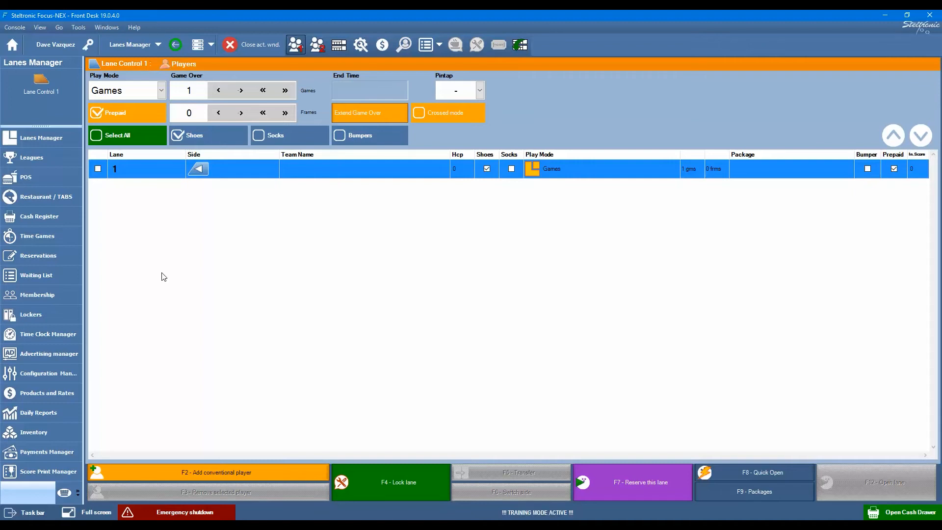
key(F2)
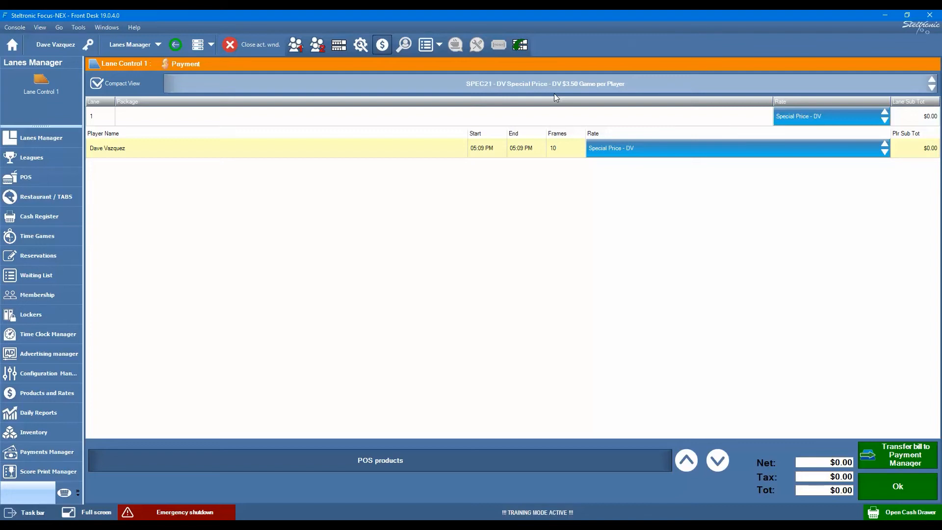
click(274, 49)
- Ring up a Hamburger, French Fries and a Coca-Cola on POS TAB 1 with the member's 10% restaurant discount
click(55, 175)
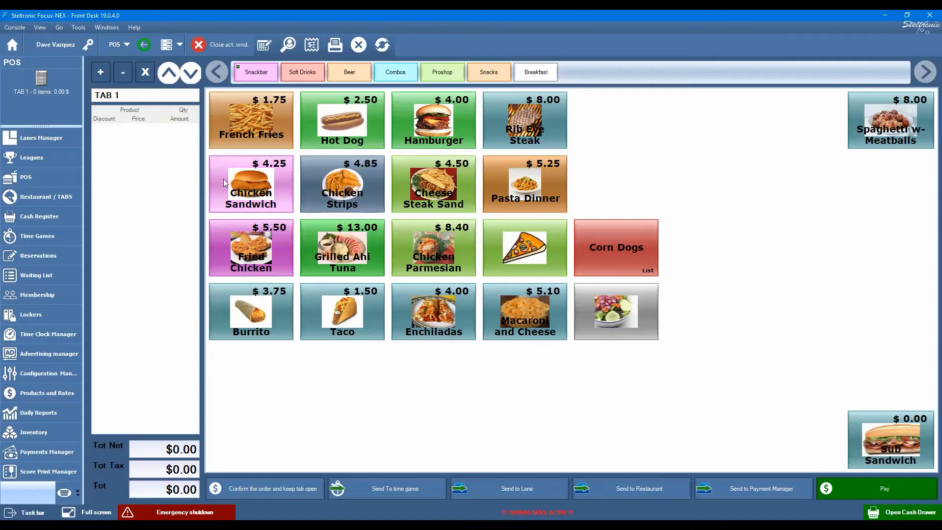
click(417, 129)
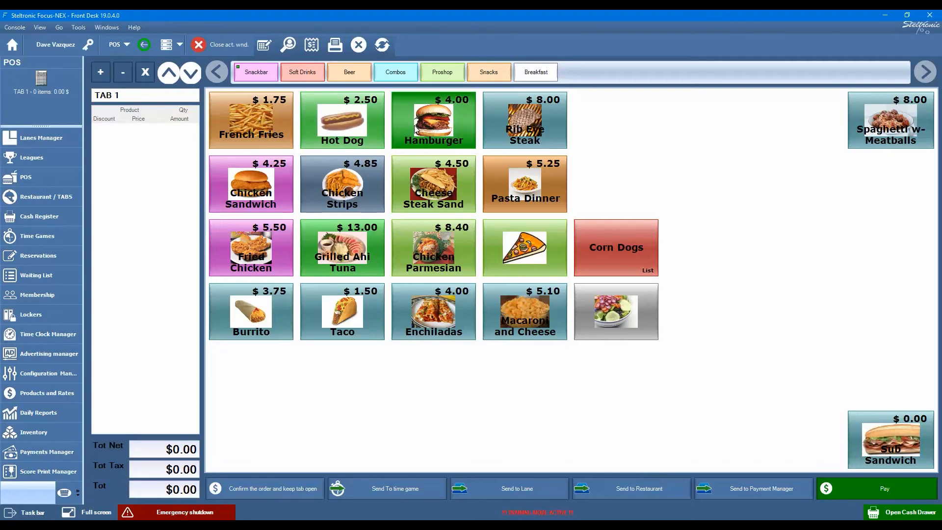
click(265, 132)
click(302, 72)
click(663, 184)
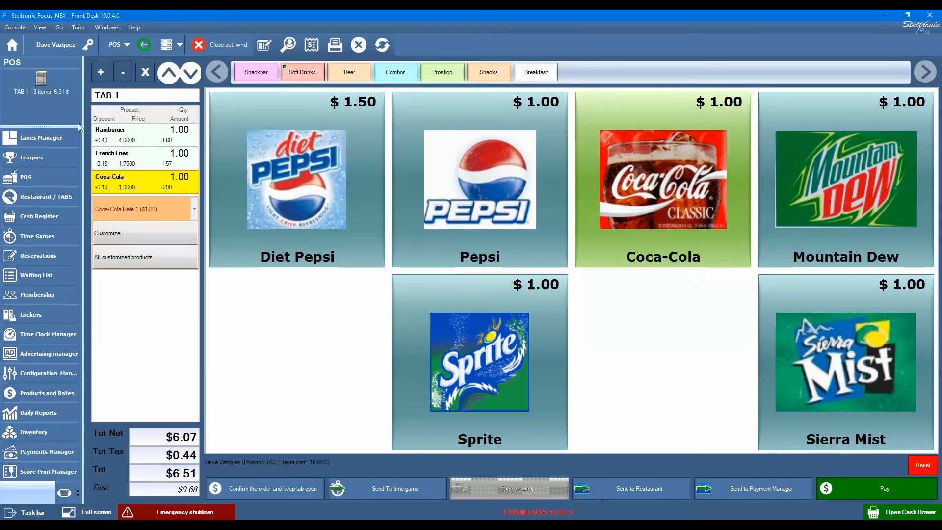
- Open the Employee Discount member record, examine its time games, pro shop and restaurant discounts, and close the record
click(42, 141)
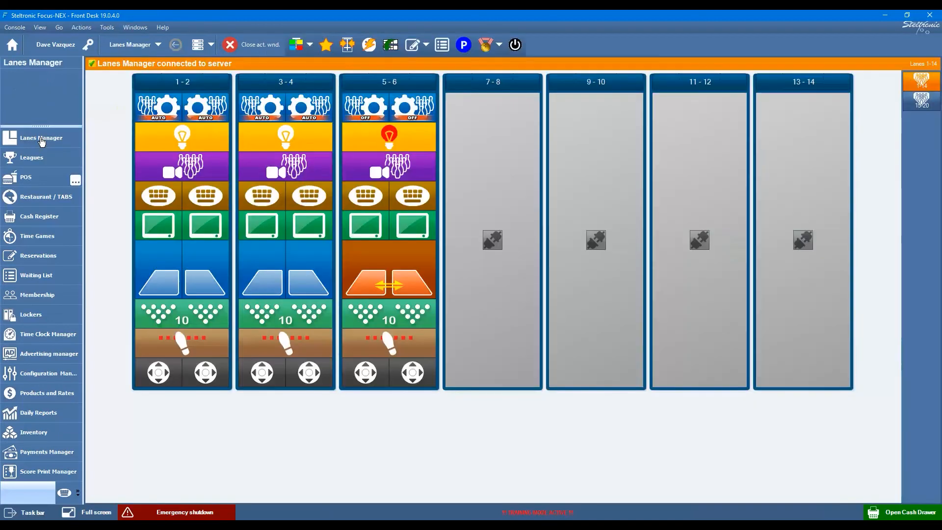
click(30, 297)
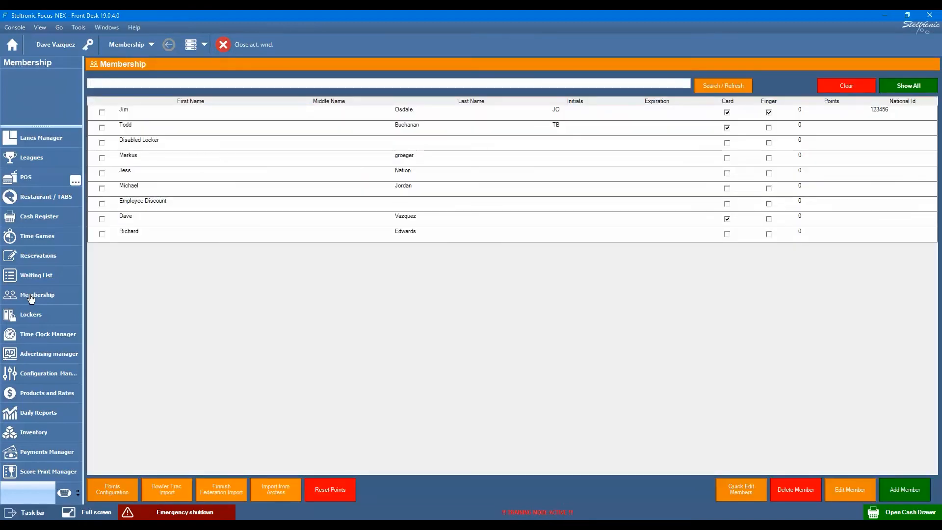
click(165, 208)
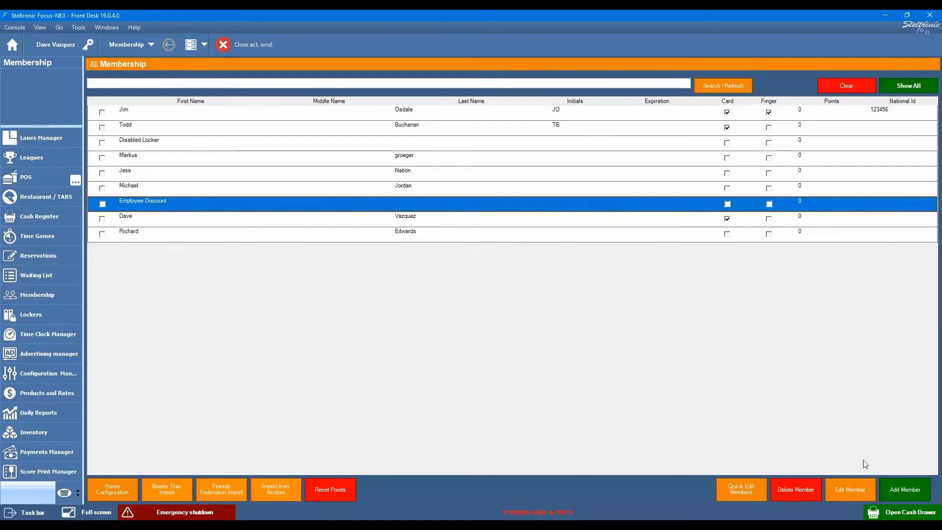
click(850, 487)
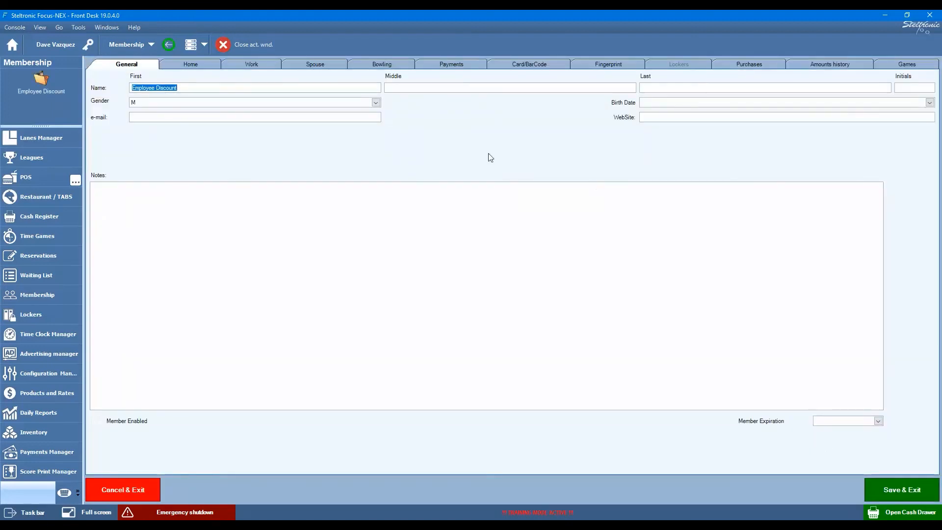
click(452, 68)
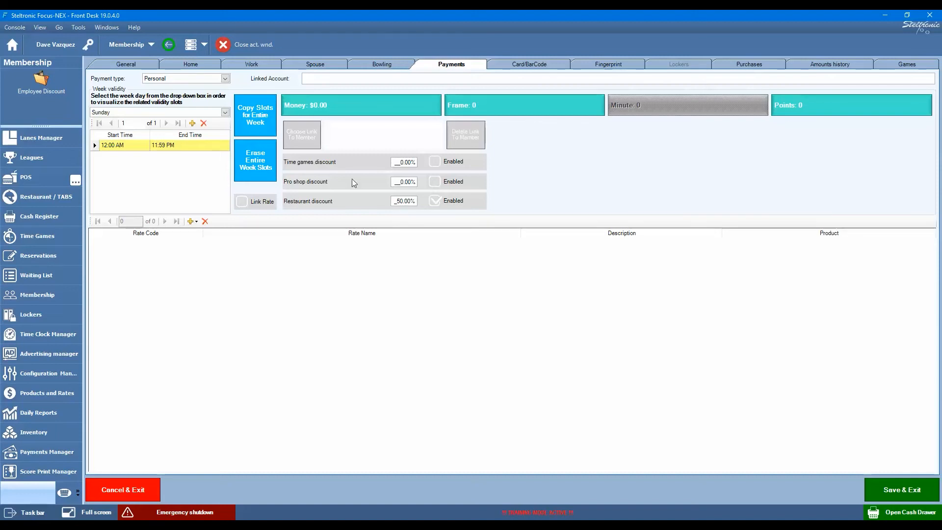
click(269, 49)
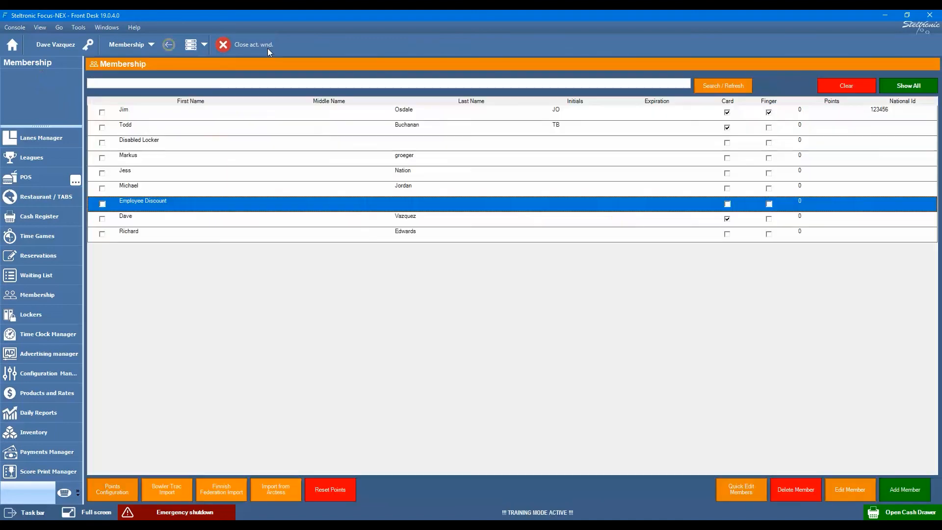
- Try to switch POS TAB 1 to the Employee Discount member, found by searching for "emp"
click(40, 178)
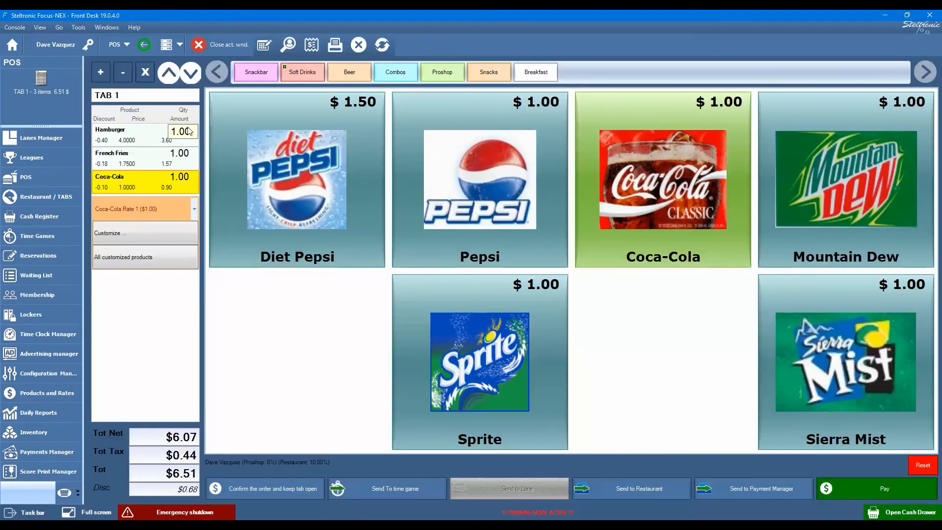
click(288, 45)
text(emp)
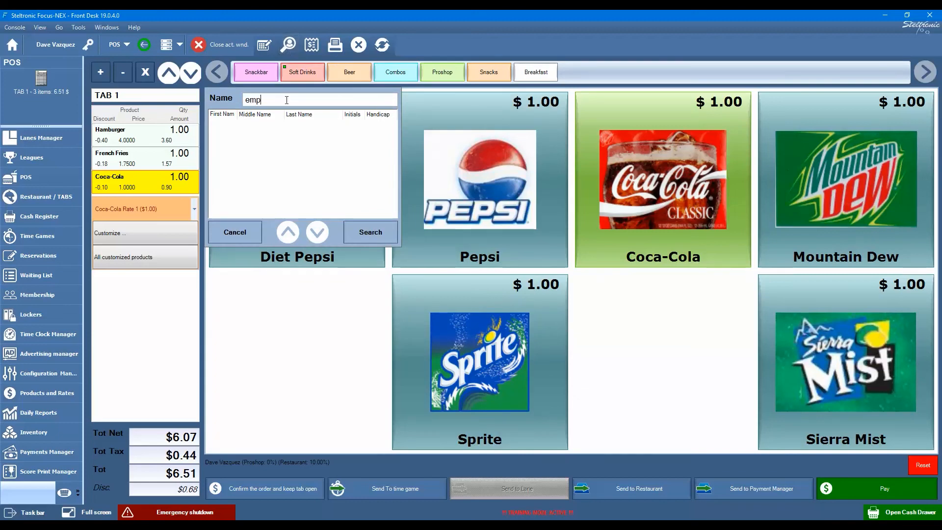
click(370, 233)
double_click(232, 126)
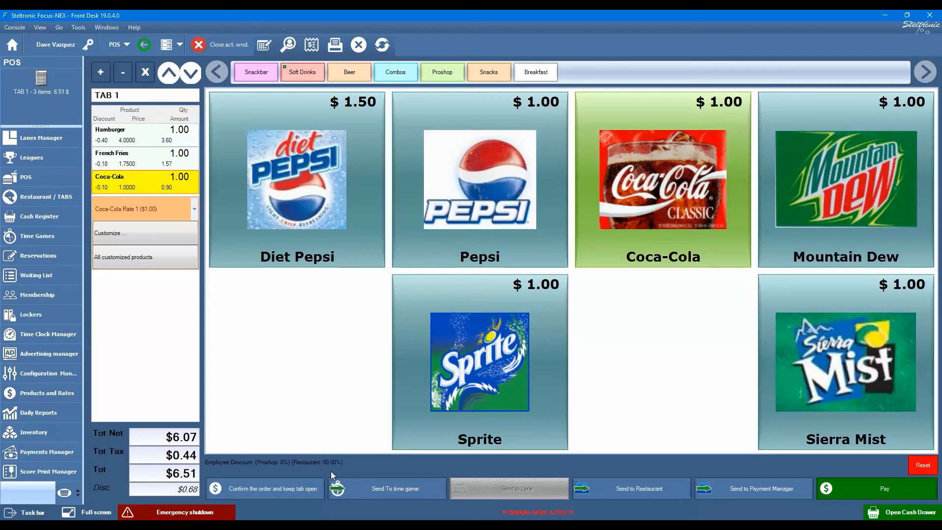
- Reset the member discount on TAB 1, apply the Employee Discount member to the tab again, and return to the member list
click(911, 467)
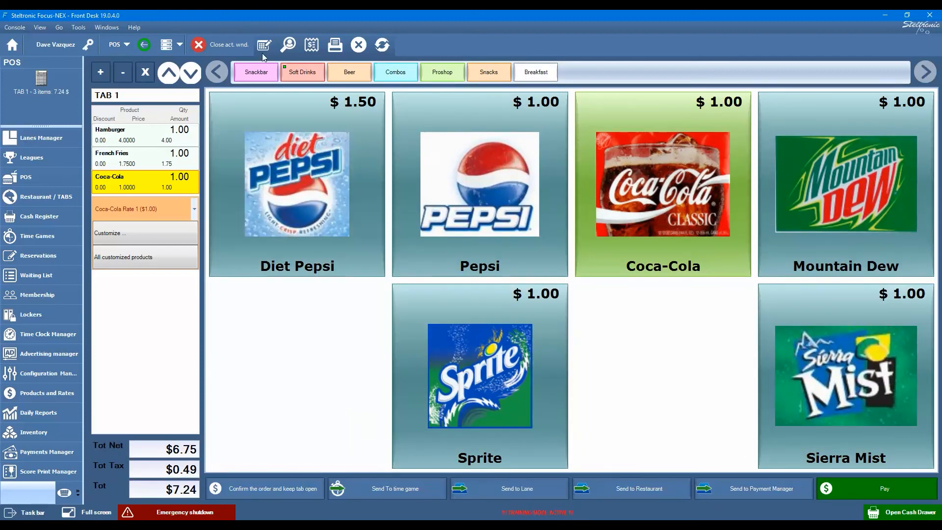
click(288, 45)
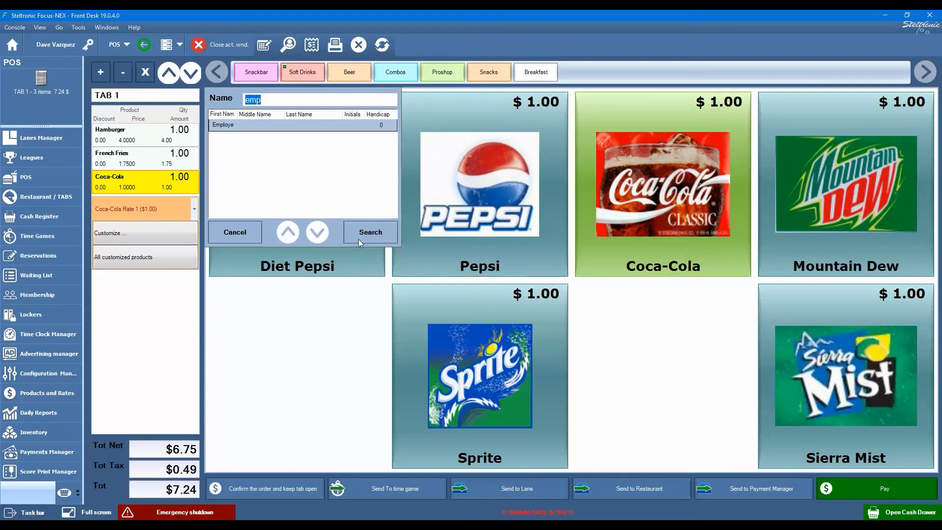
double_click(267, 126)
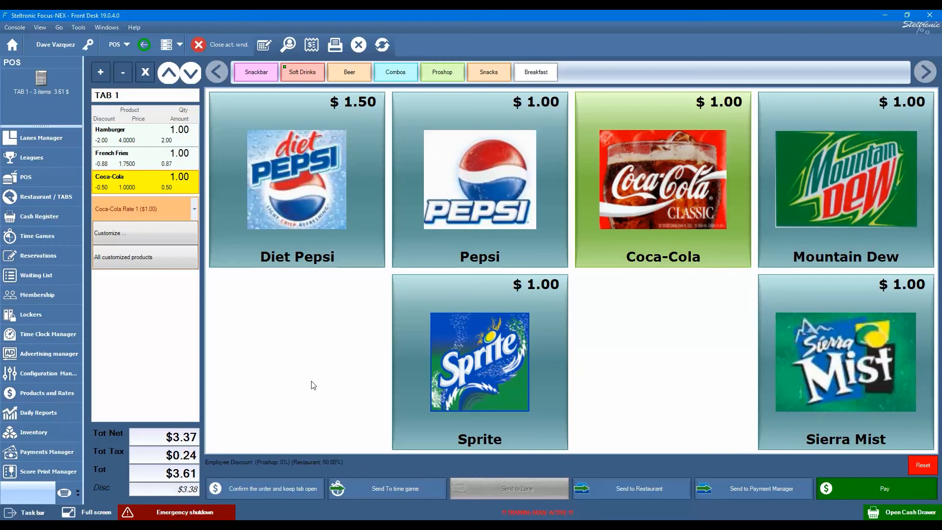
click(38, 138)
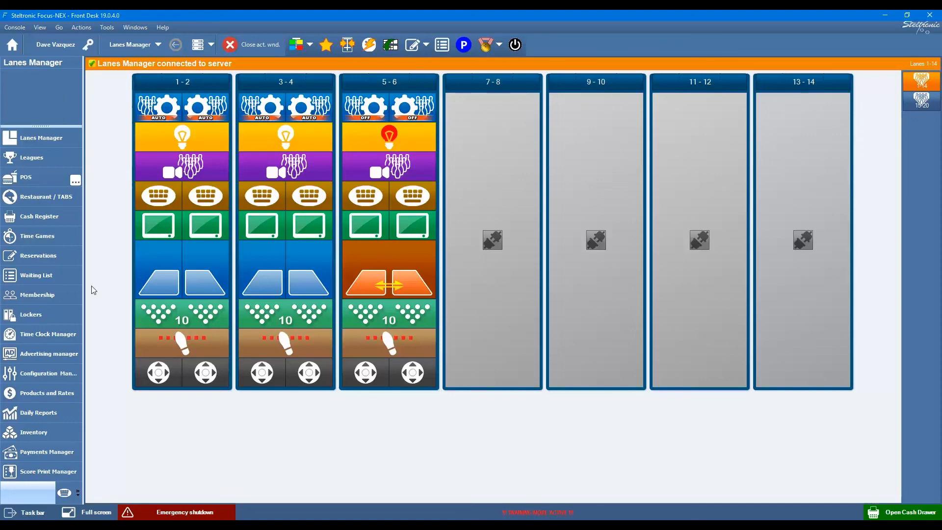
click(76, 296)
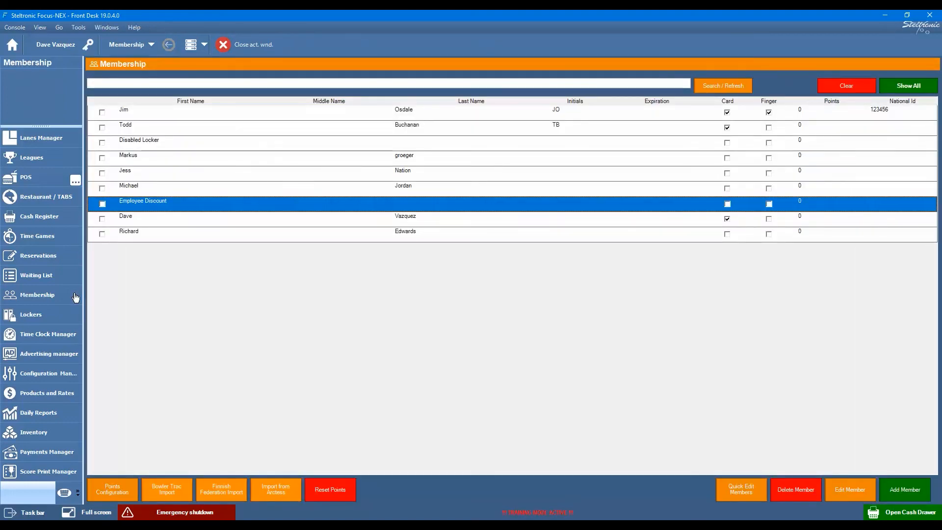